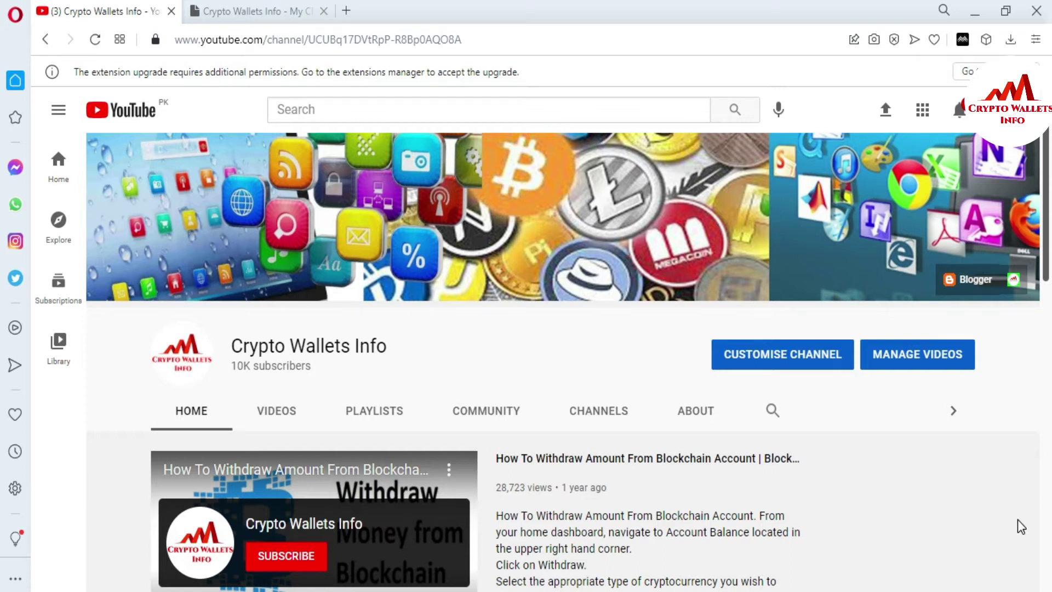
# Step: Switch from YouTube to the Crypto Wallets Info blog tab at cryptowalletsinfo.com
pyautogui.click(266, 9)
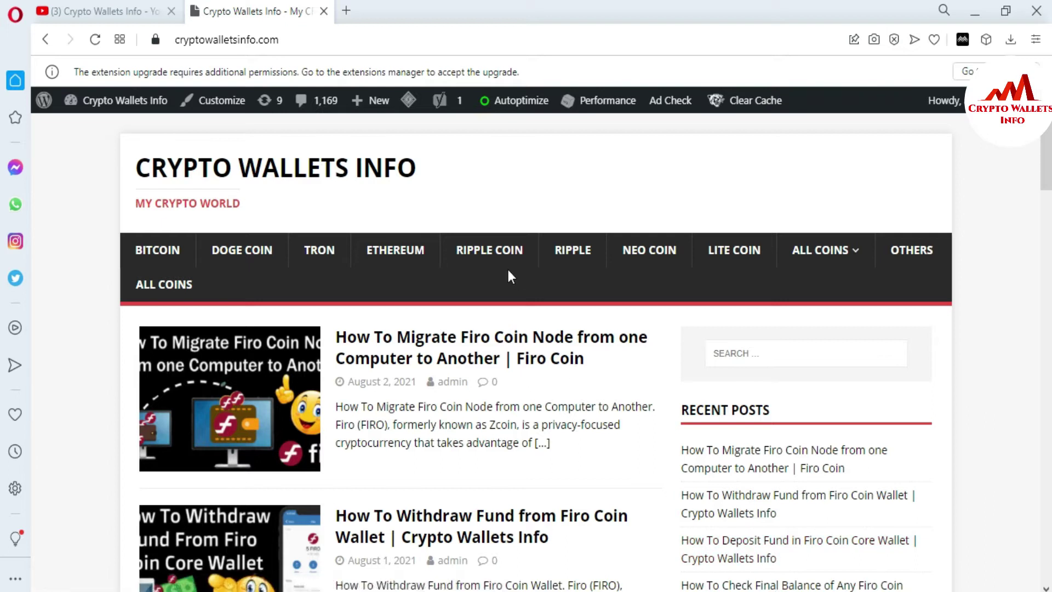
# Step: Open a third browser tab showing the Speed Dial start page
pyautogui.click(346, 11)
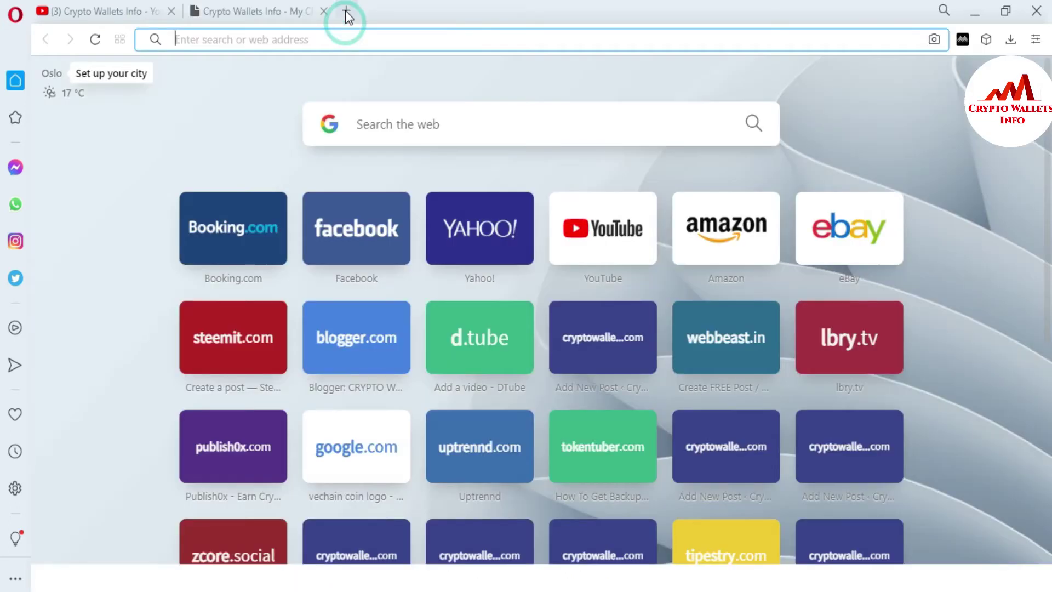
# Step: Load coinmarketcap.com from the address bar and search its coins for 'fir'
pyautogui.write('coi')
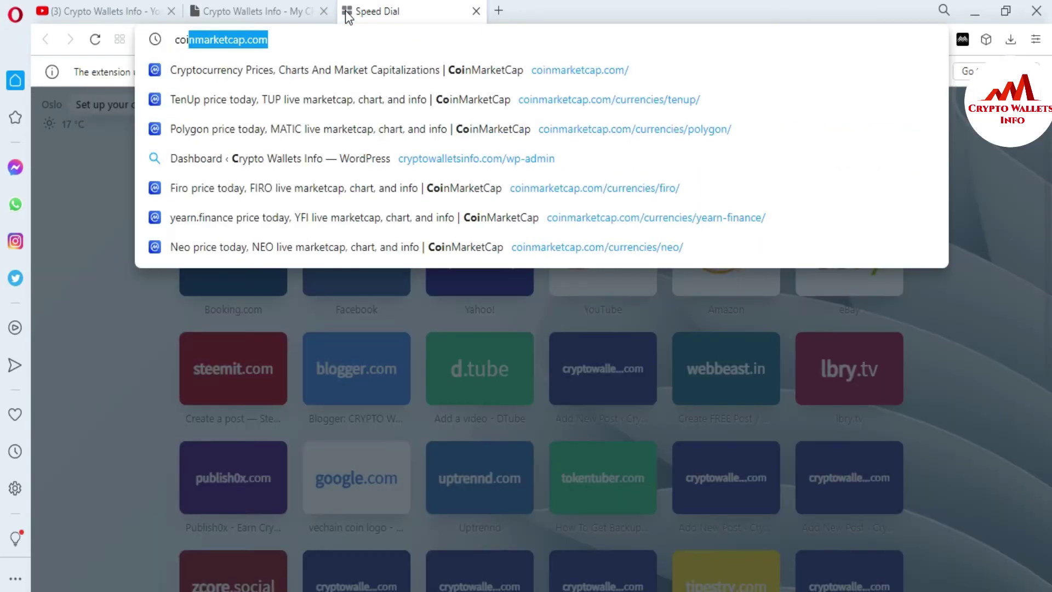
pyautogui.write('n')
pyautogui.click(359, 72)
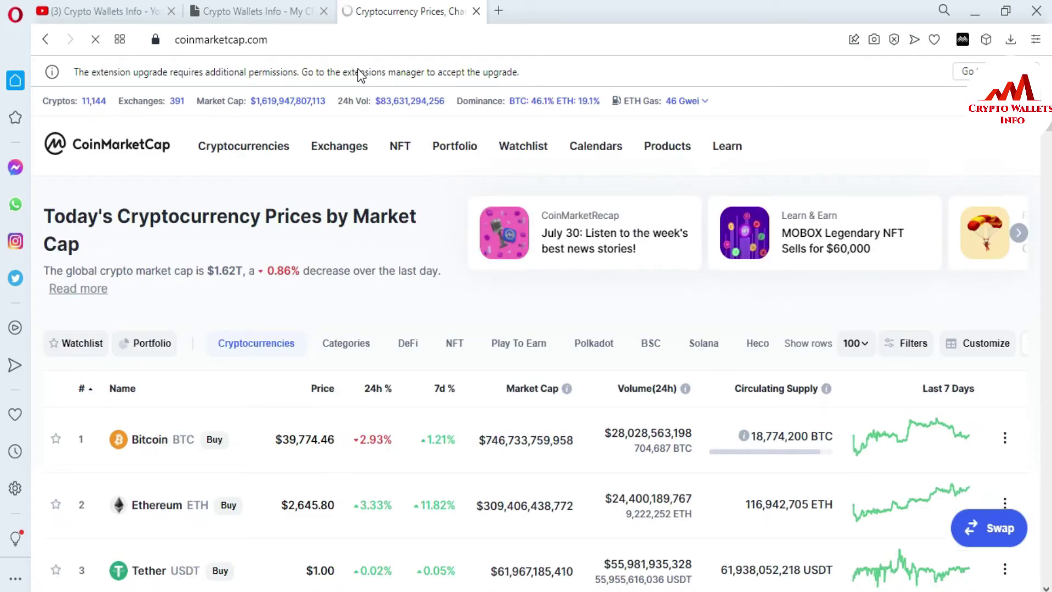
pyautogui.click(970, 153)
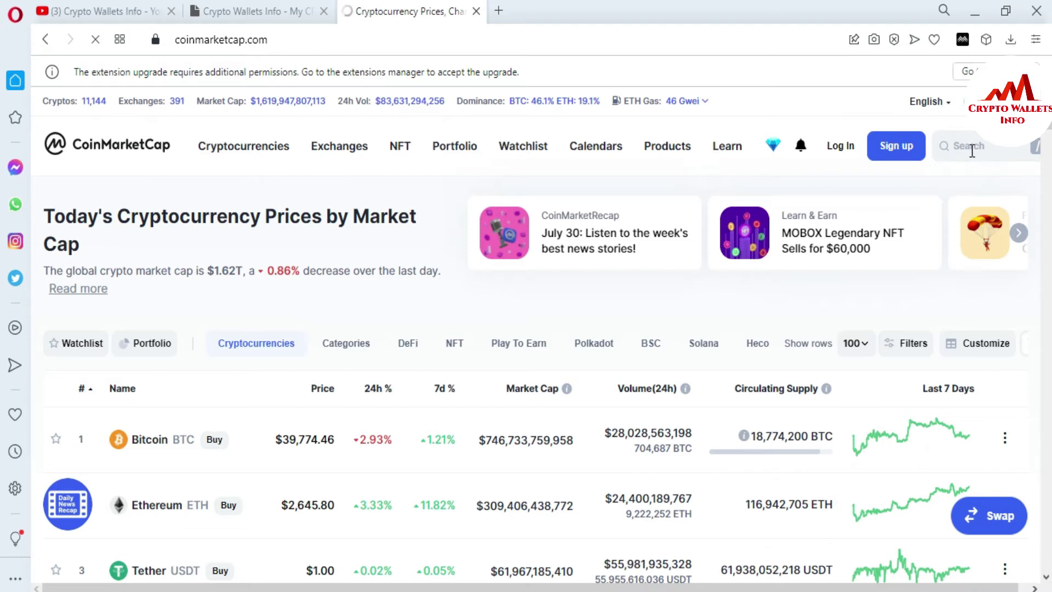
pyautogui.click(972, 150)
pyautogui.write('f')
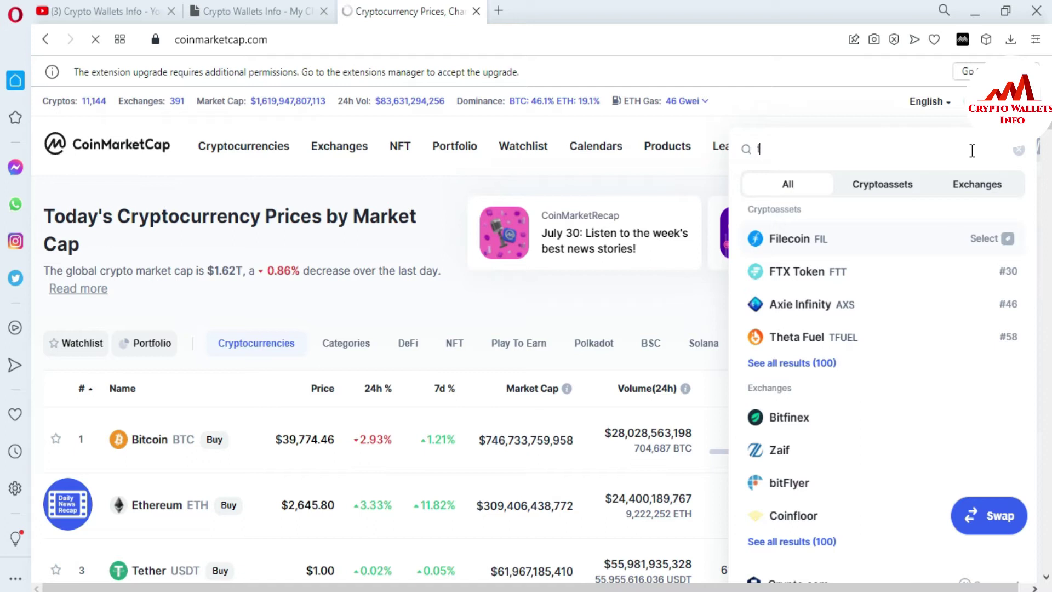
pyautogui.write('ir')
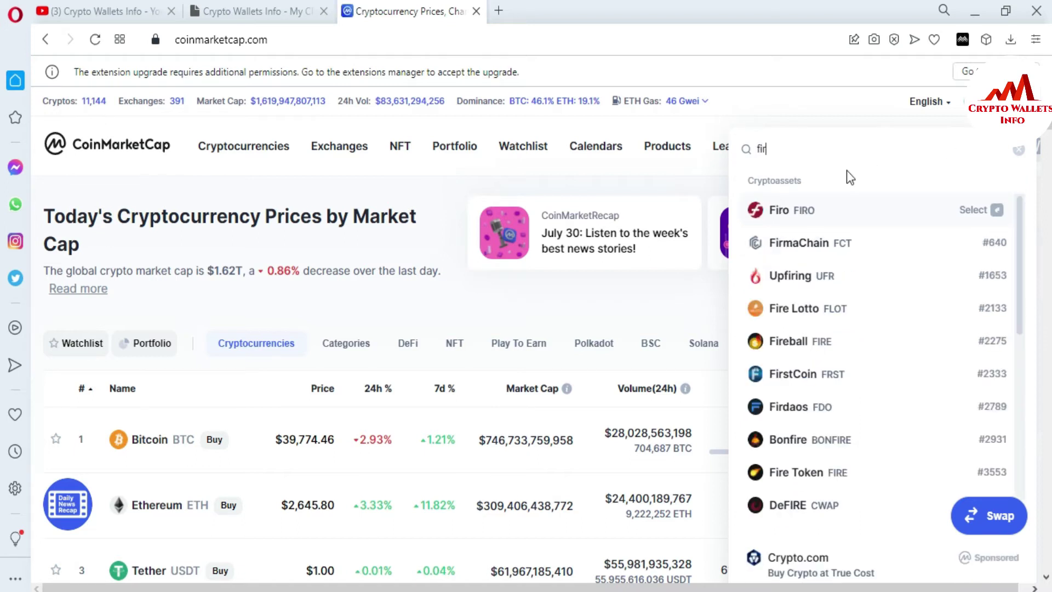
# Step: Open CoinMarketCap's Firo page and scroll through its price chart and statistics
pyautogui.click(804, 211)
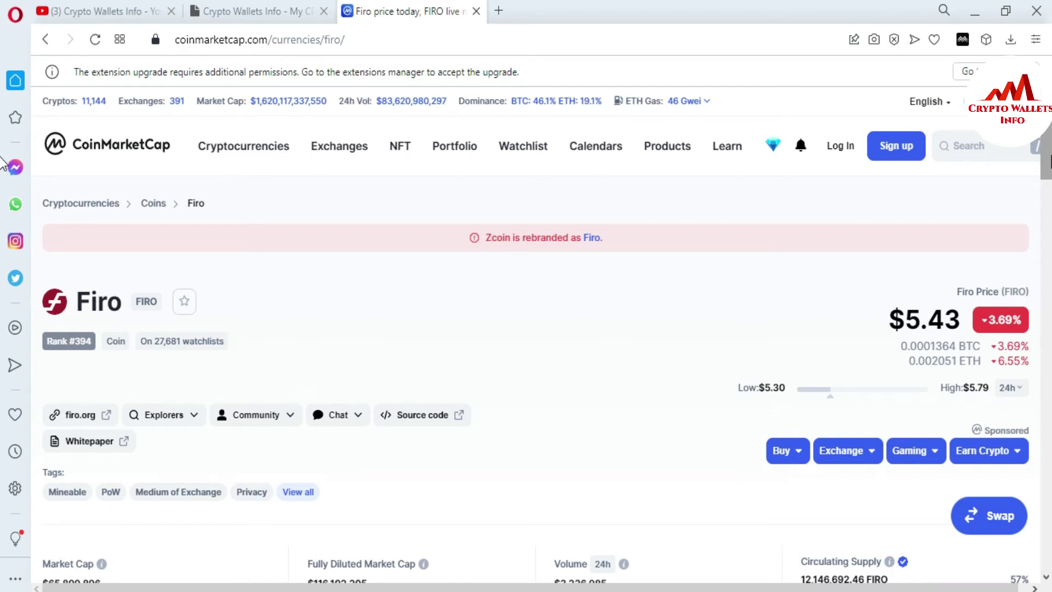
pyautogui.scroll(-5, 3, 165)
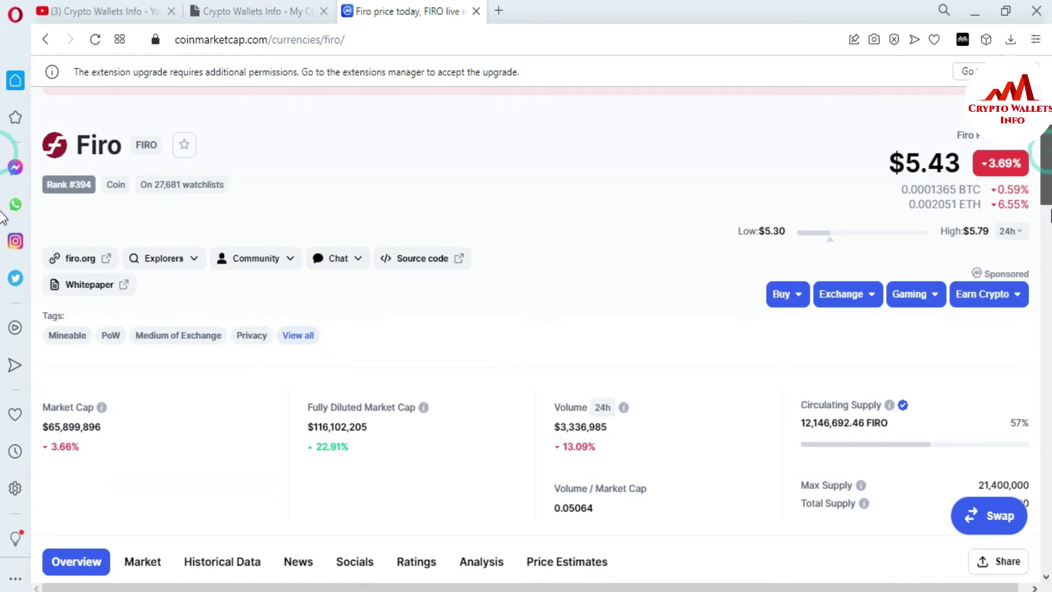
pyautogui.scroll(-1, 2, 236)
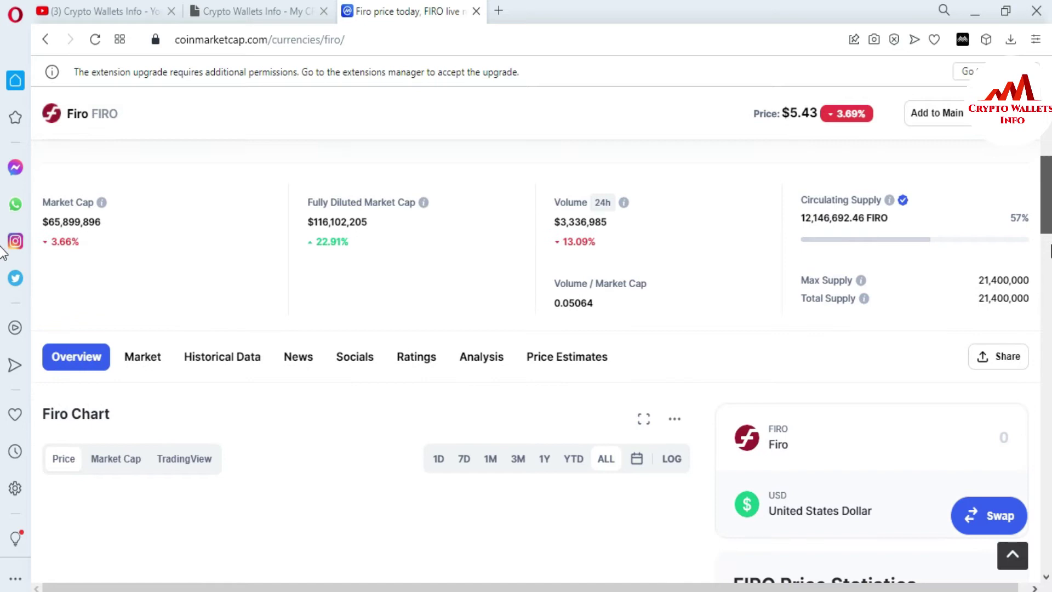
pyautogui.scroll(-7, 3, 274)
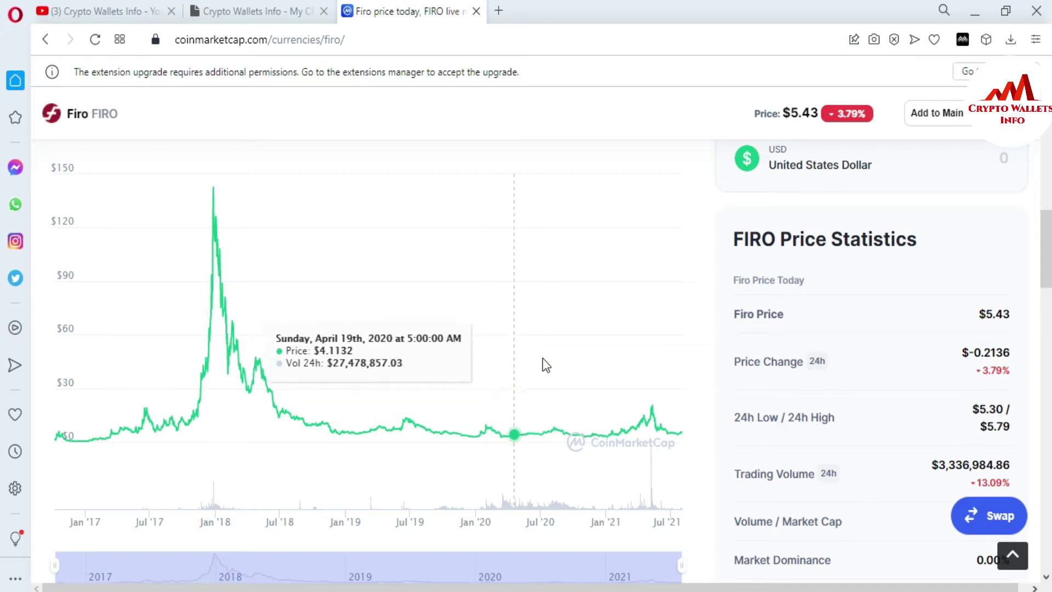
pyautogui.scroll(-1, 3, 291)
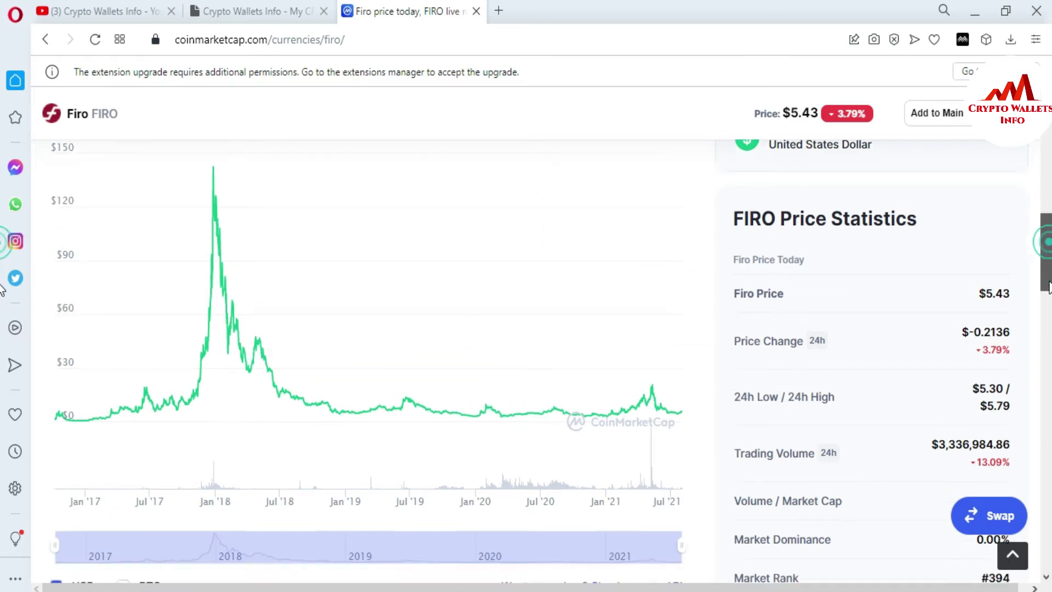
pyautogui.scroll(-5, 2, 291)
pyautogui.scroll(-2, 3, 303)
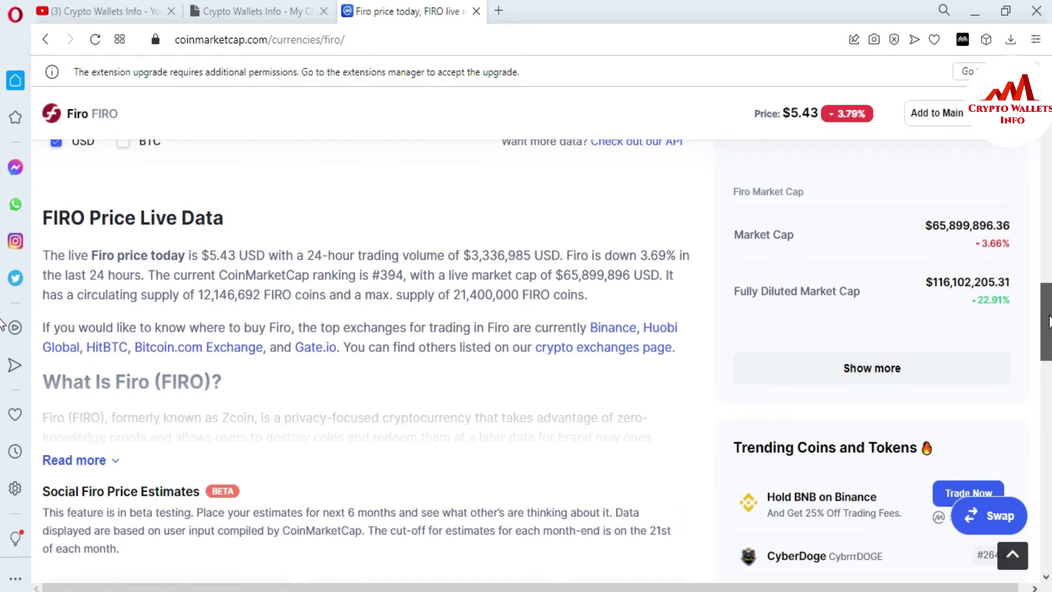
# Step: Return to the top of the Firo page and open the official firo.org site
pyautogui.moveTo(1049, 324); pyautogui.dragTo(1049, 202)
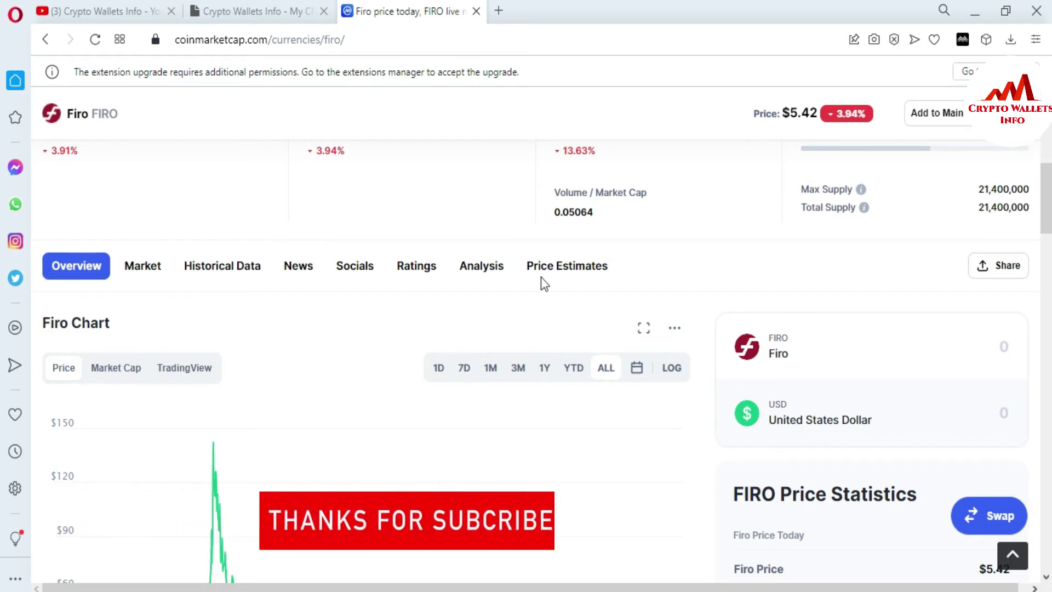
pyautogui.scroll(7, 250, 313)
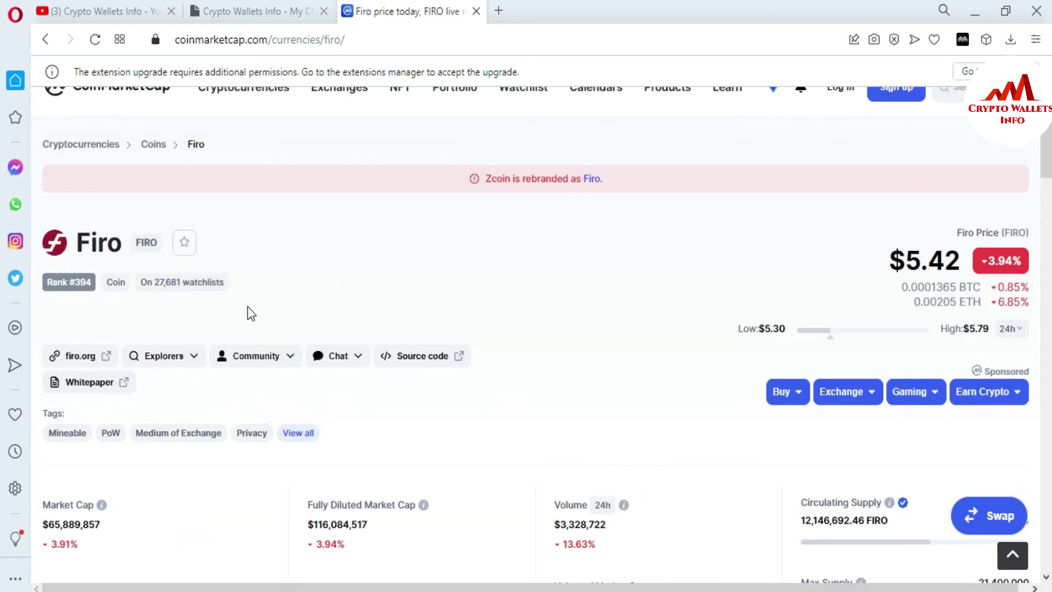
pyautogui.click(83, 360)
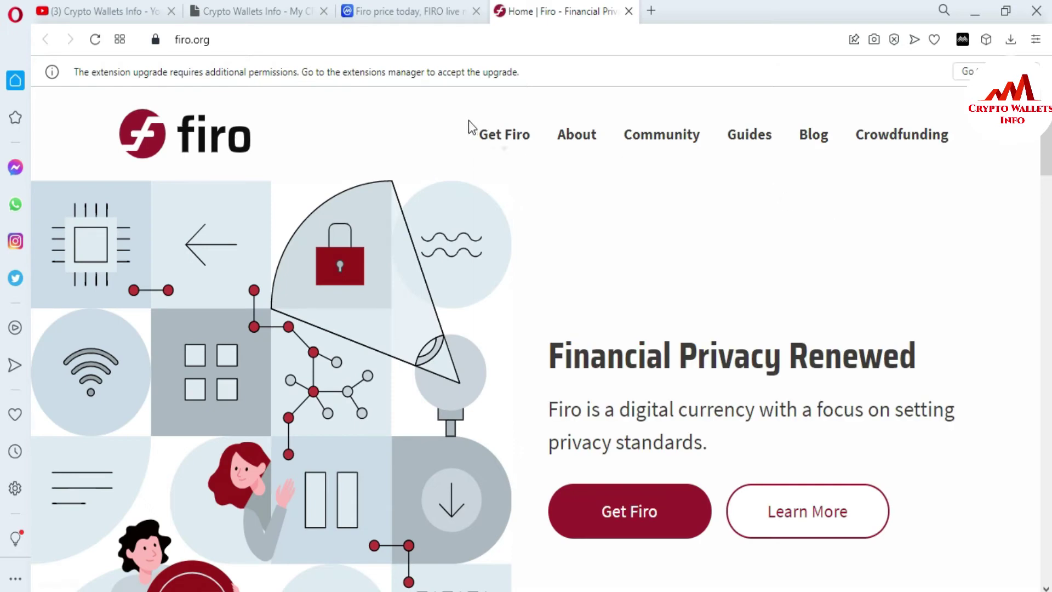
# Step: Open Download wallets under Get Firo and scroll to the QT, Electron and Electrum wallet cards
pyautogui.moveTo(500, 145)
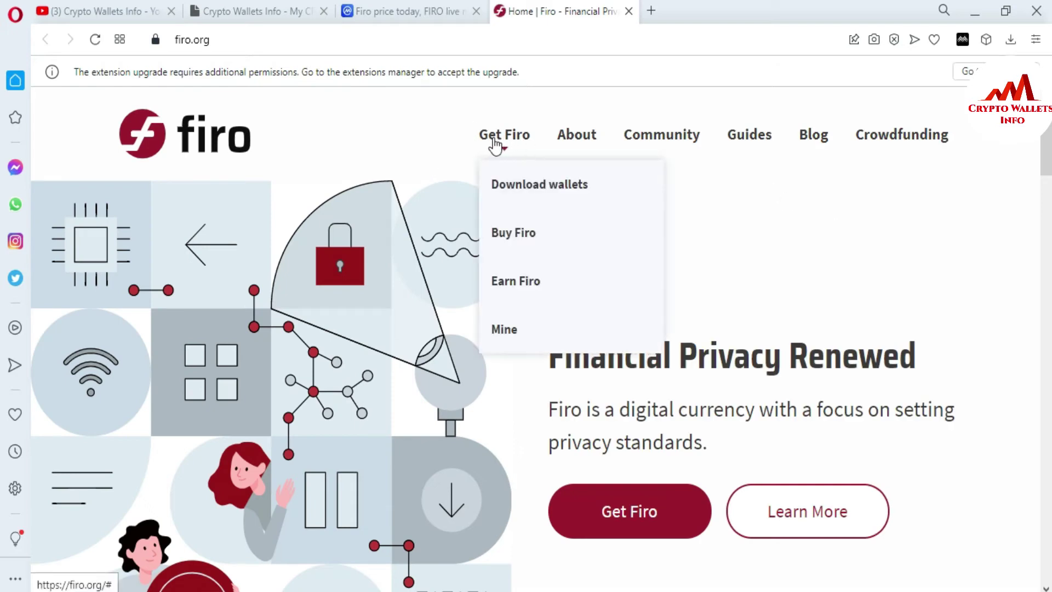
pyautogui.click(532, 189)
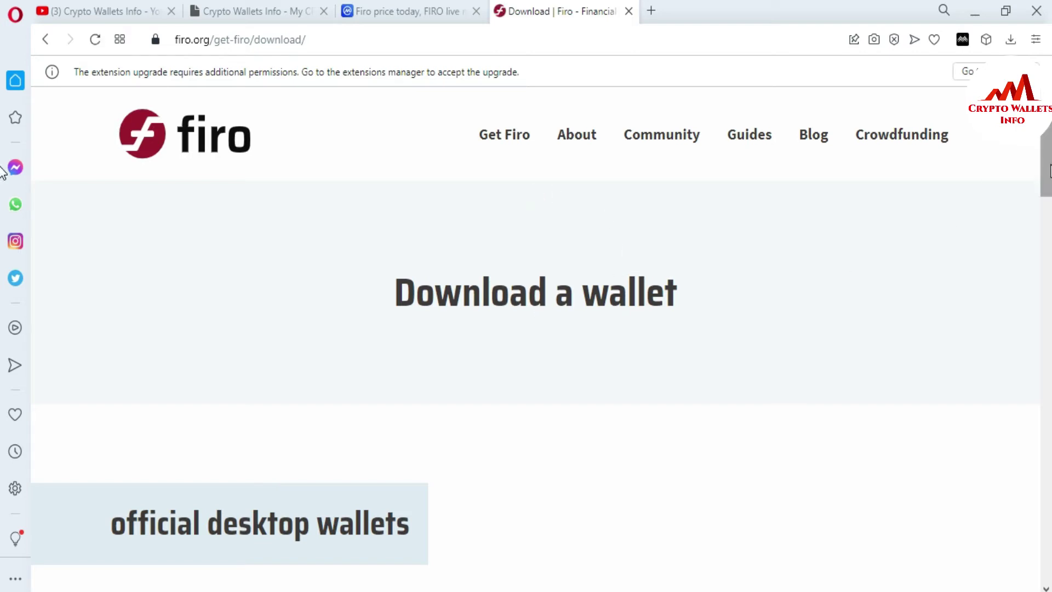
pyautogui.scroll(-5, 3, 170)
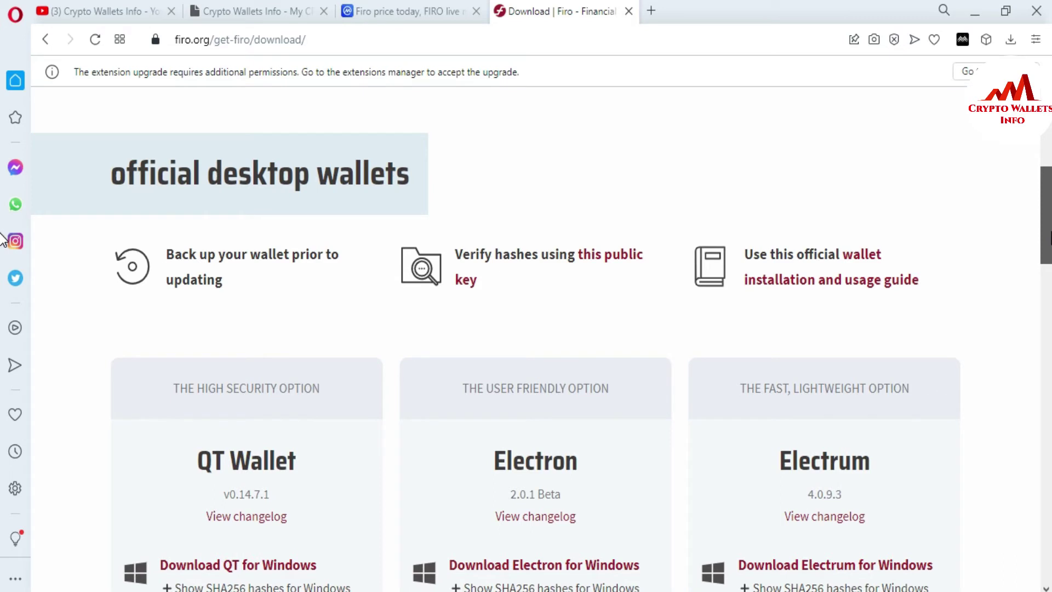
pyautogui.scroll(-4, 3, 240)
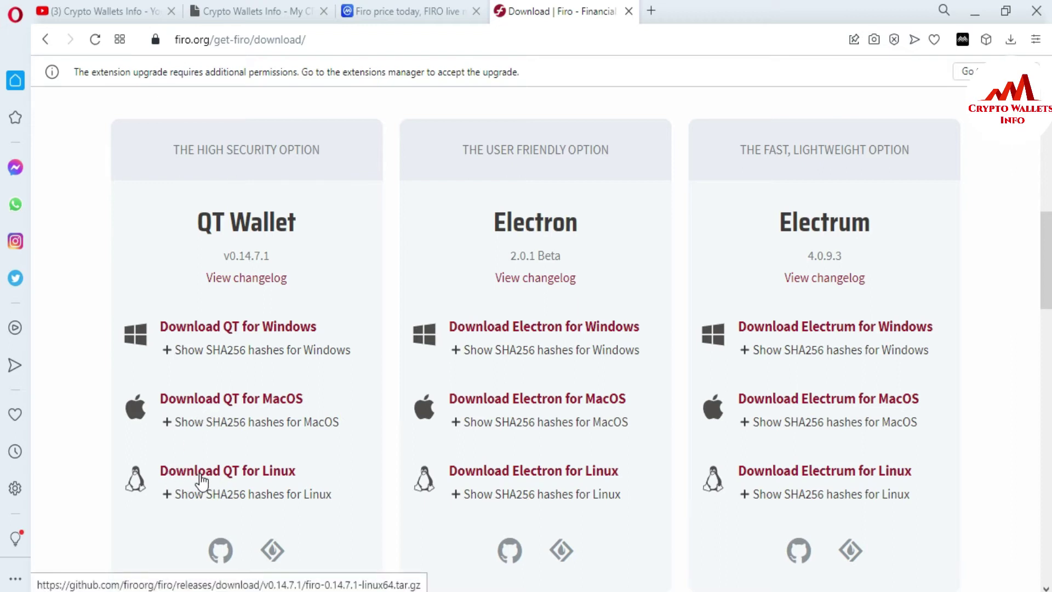
# Step: Save firo-0.14.7.1-win64-setup.exe to the FIRO WALLET folder and run it from downloads
pyautogui.click(248, 327)
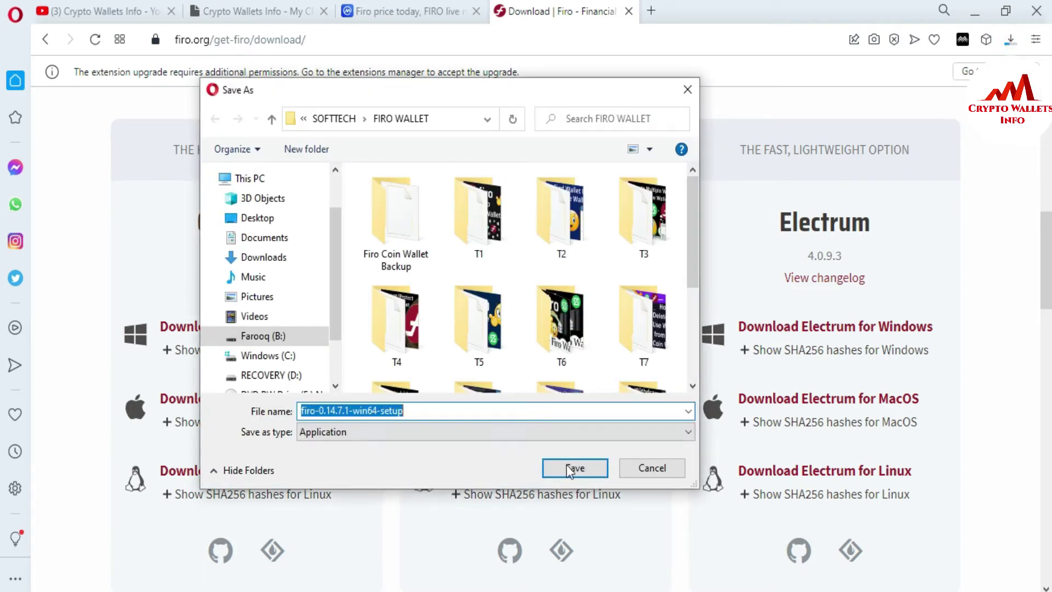
pyautogui.click(573, 468)
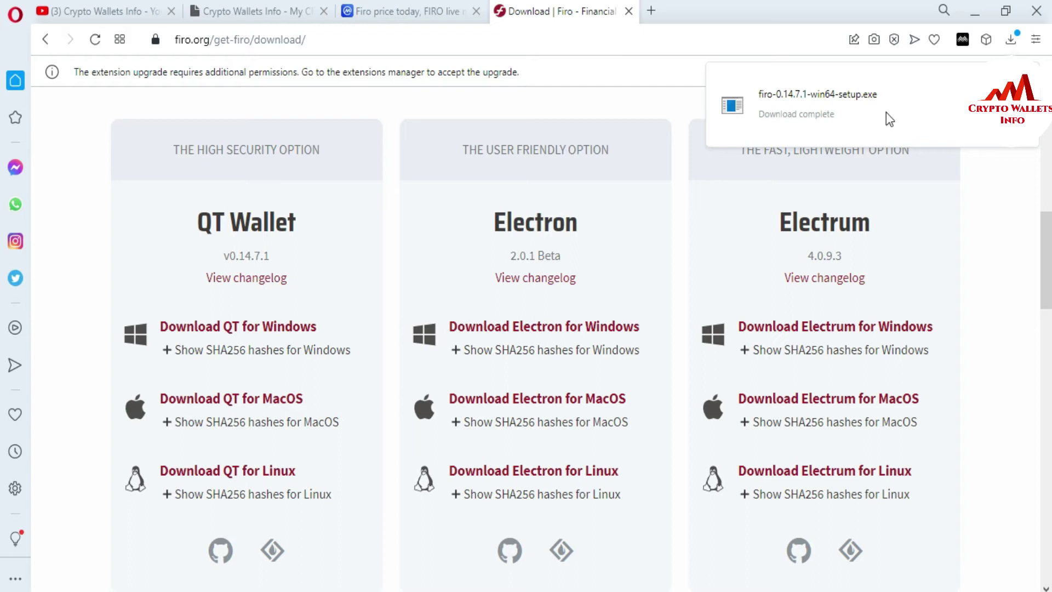
pyautogui.click(824, 97)
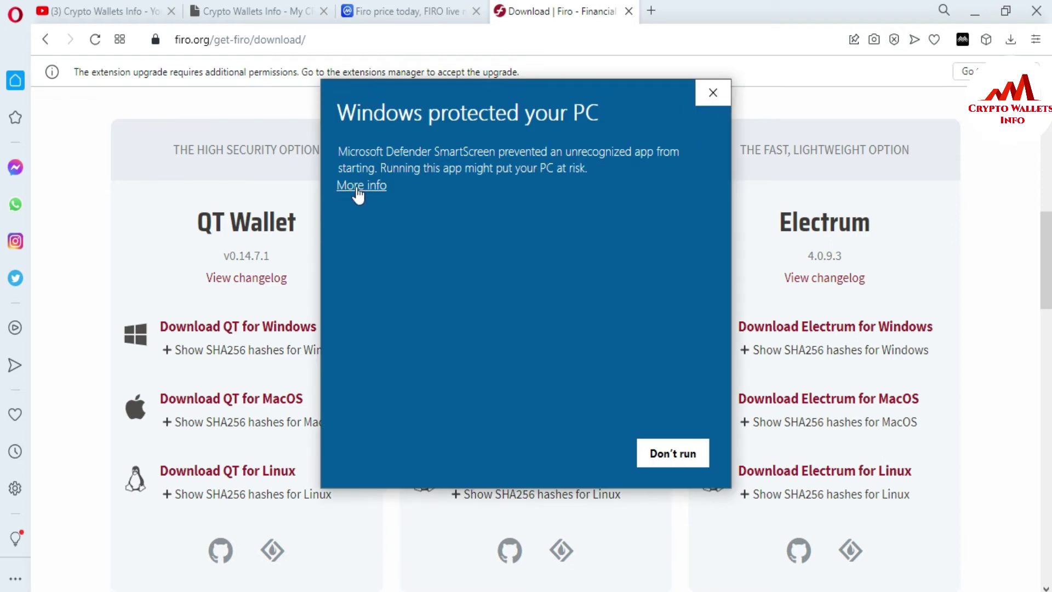
# Step: Run the installer past SmartScreen, install Firo Core to C:\Program Files\Firo, and launch it
pyautogui.click(359, 187)
pyautogui.click(562, 456)
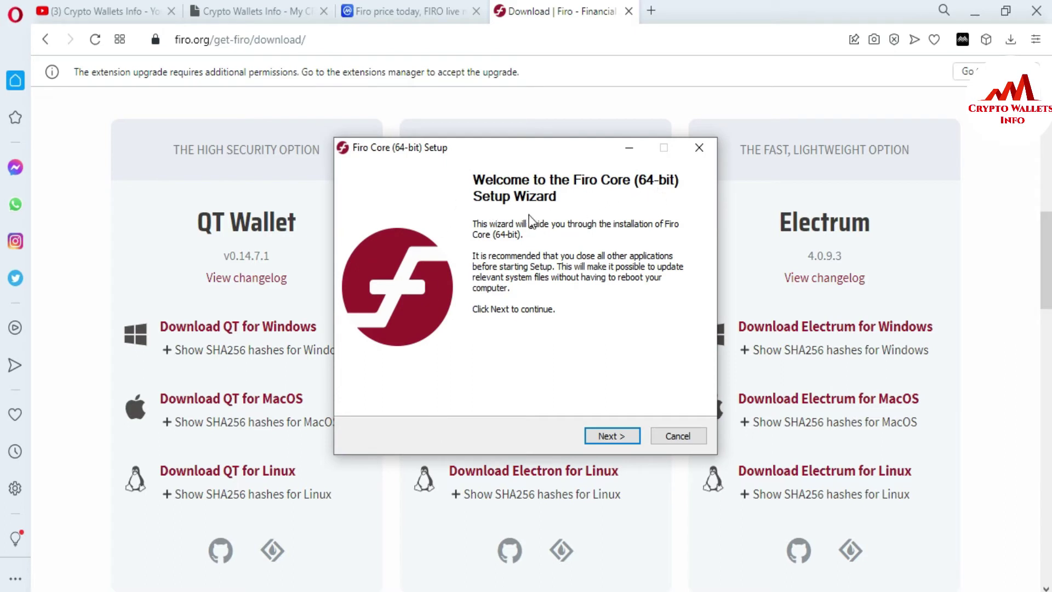
pyautogui.click(607, 436)
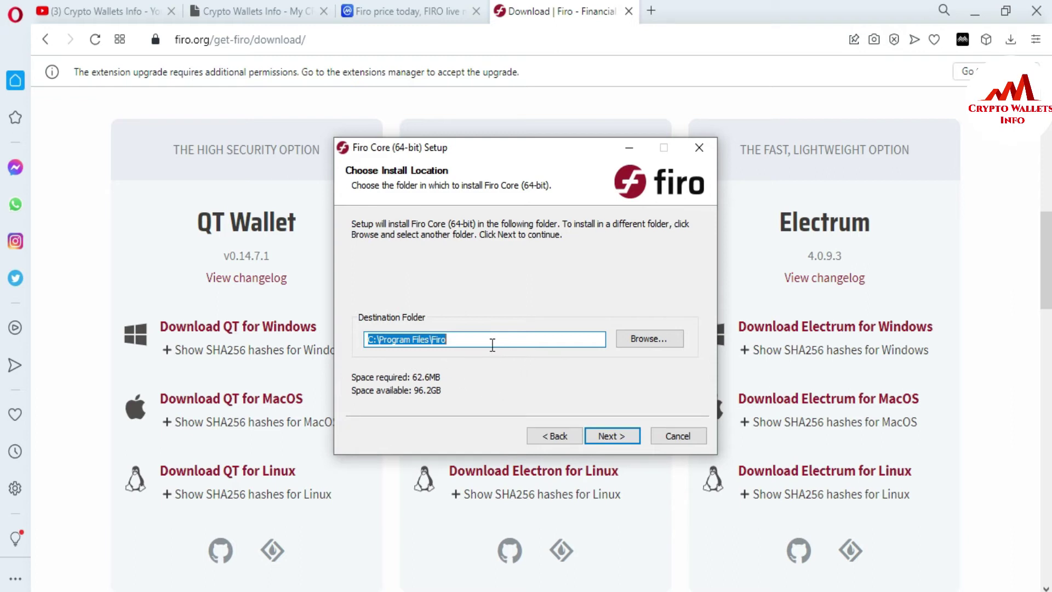
pyautogui.click(609, 436)
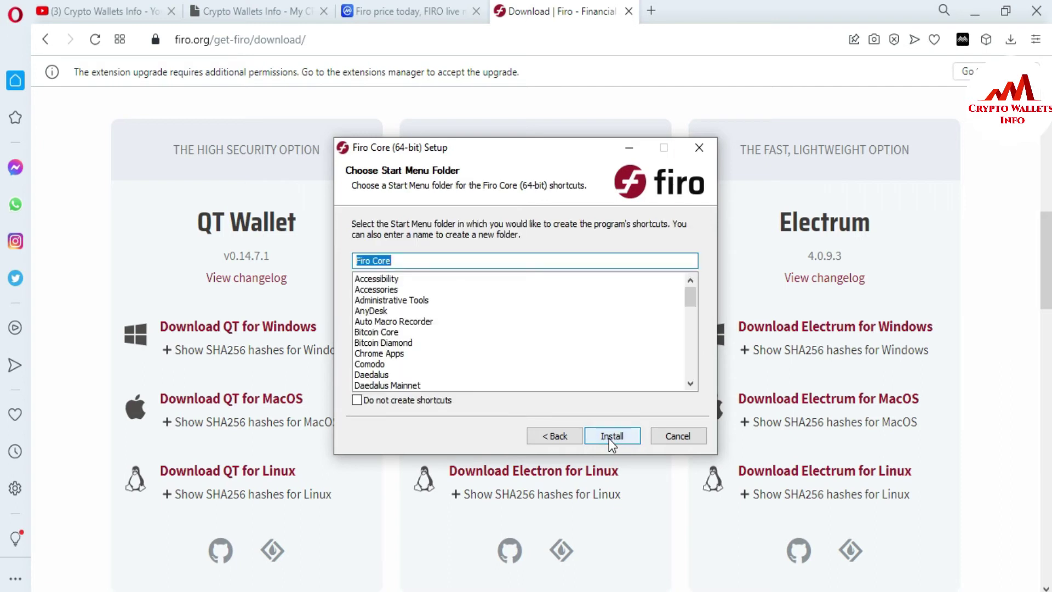
pyautogui.click(610, 437)
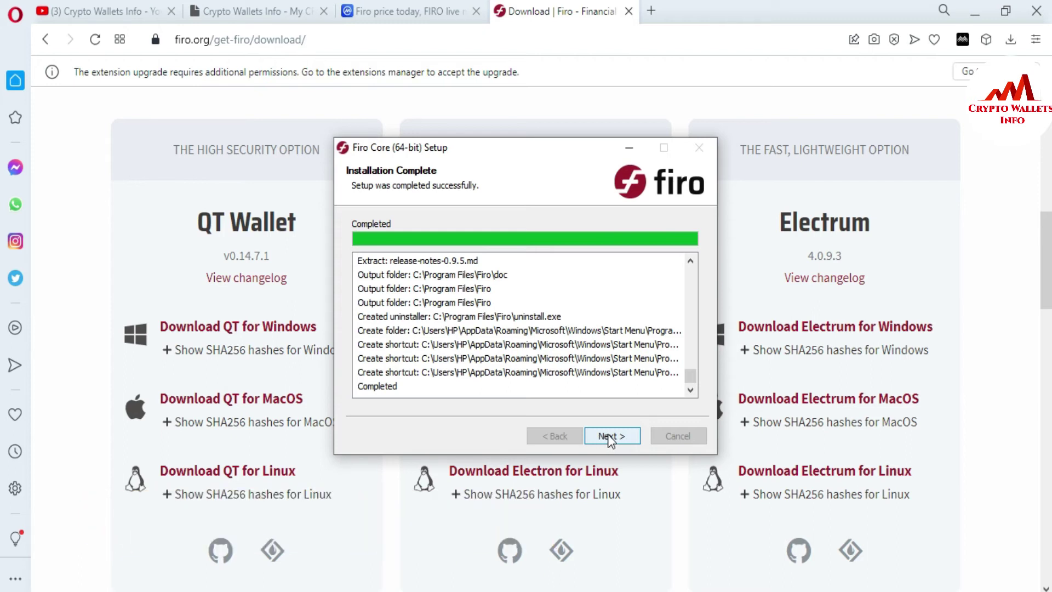
pyautogui.click(608, 434)
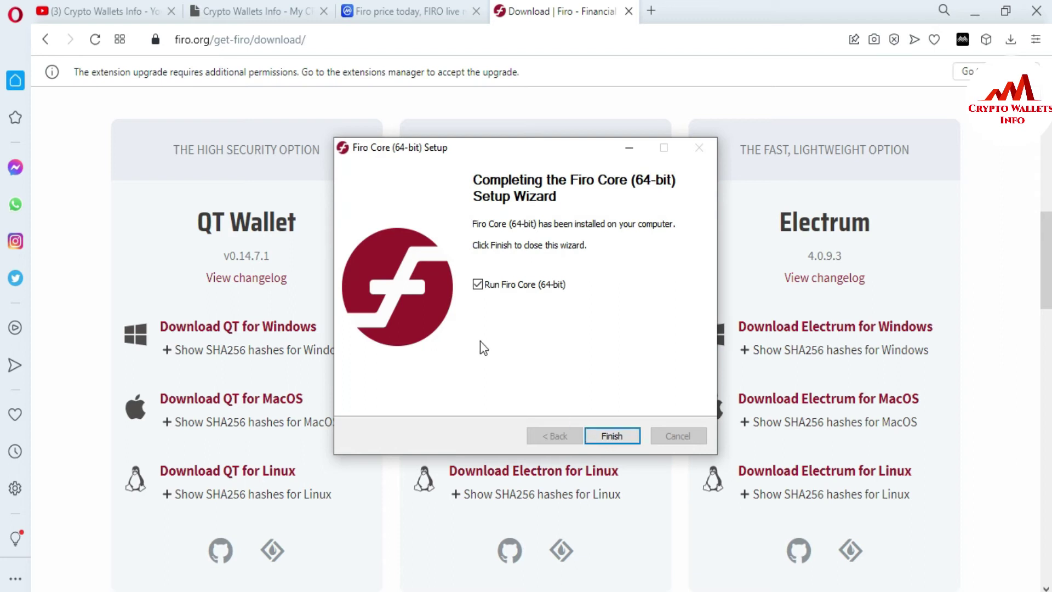
pyautogui.click(609, 436)
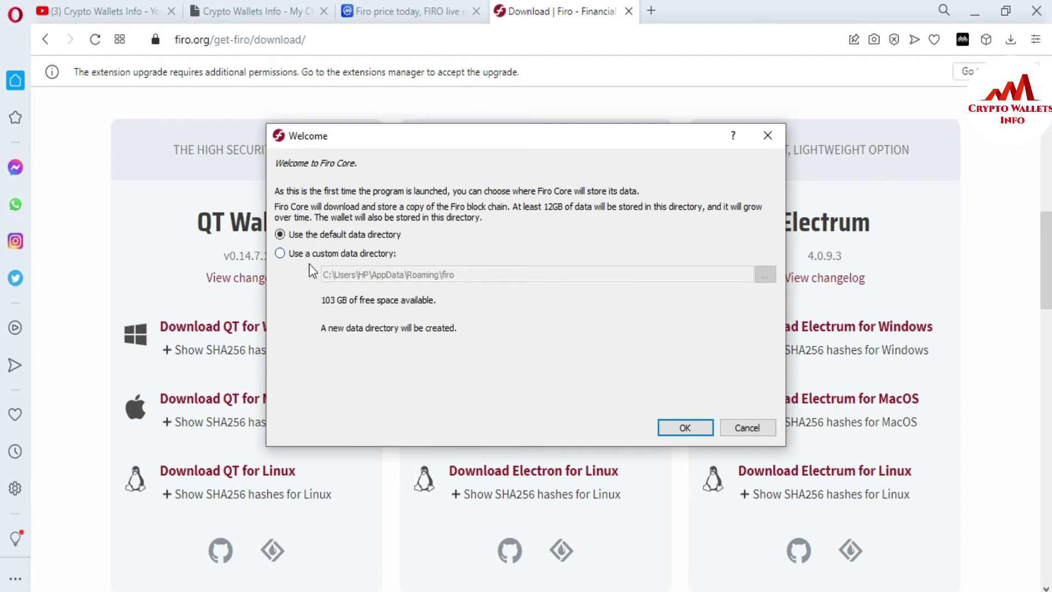
# Step: Try a custom data directory, revert to the default directory, and confirm the Welcome dialog
pyautogui.click(280, 253)
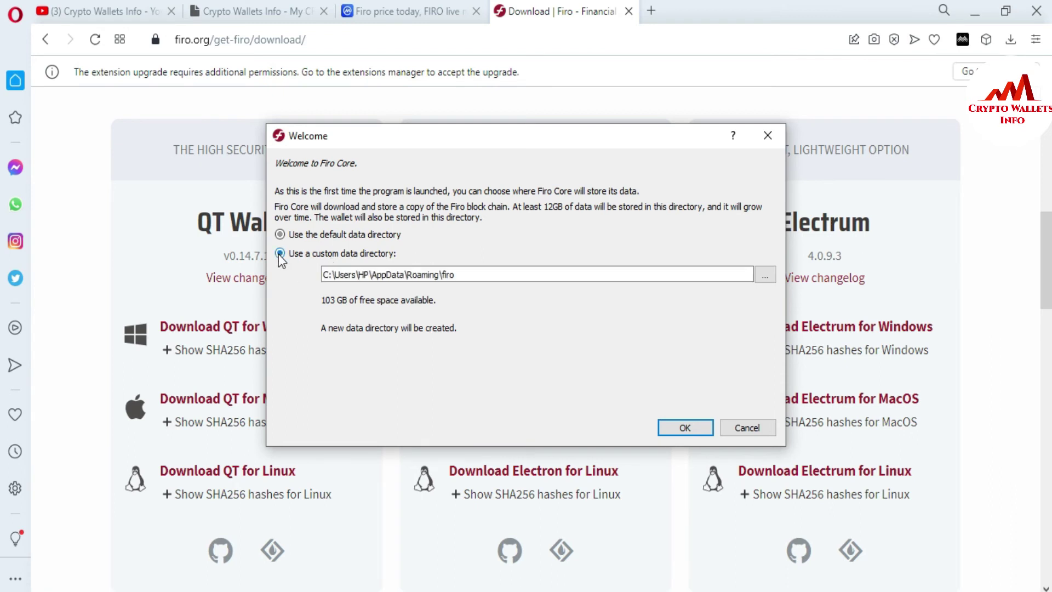
pyautogui.click(765, 277)
pyautogui.click(290, 240)
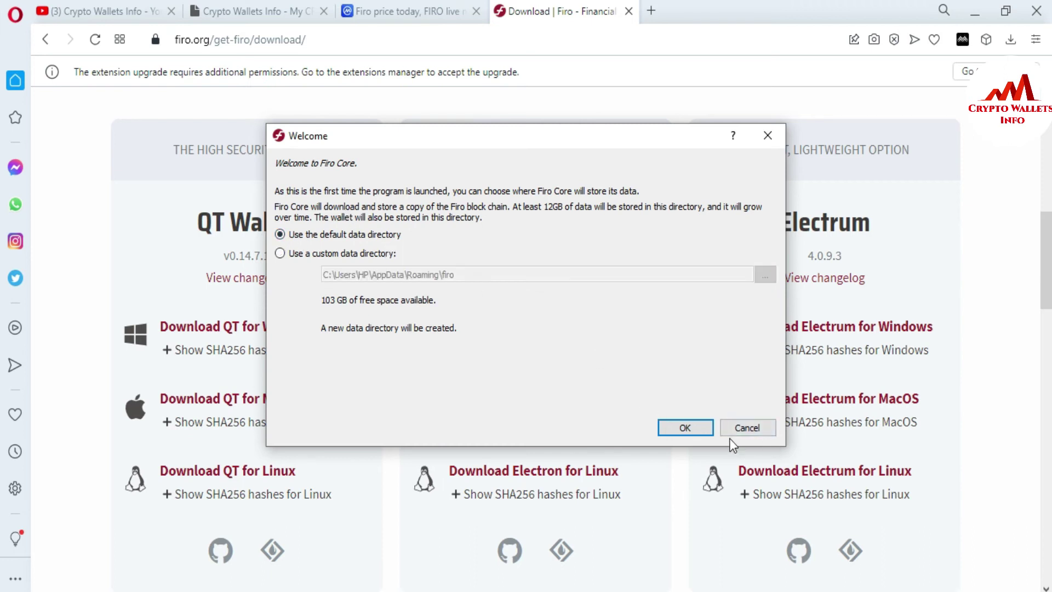
pyautogui.click(703, 425)
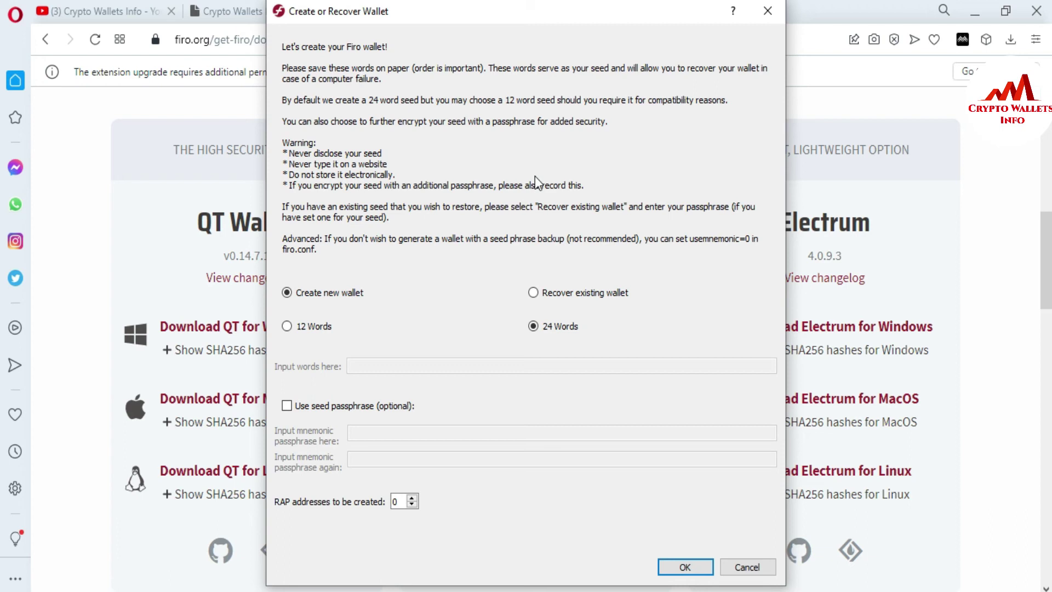
# Step: Select Recover existing wallet with a 12 Words seed and focus the input words field
pyautogui.click(535, 296)
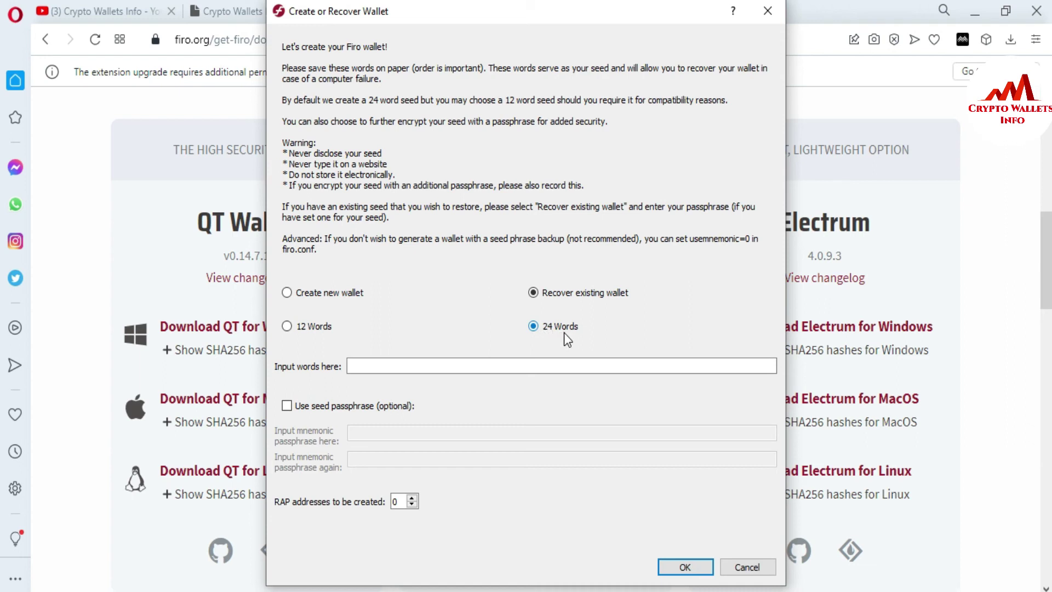
pyautogui.click(288, 326)
pyautogui.click(497, 368)
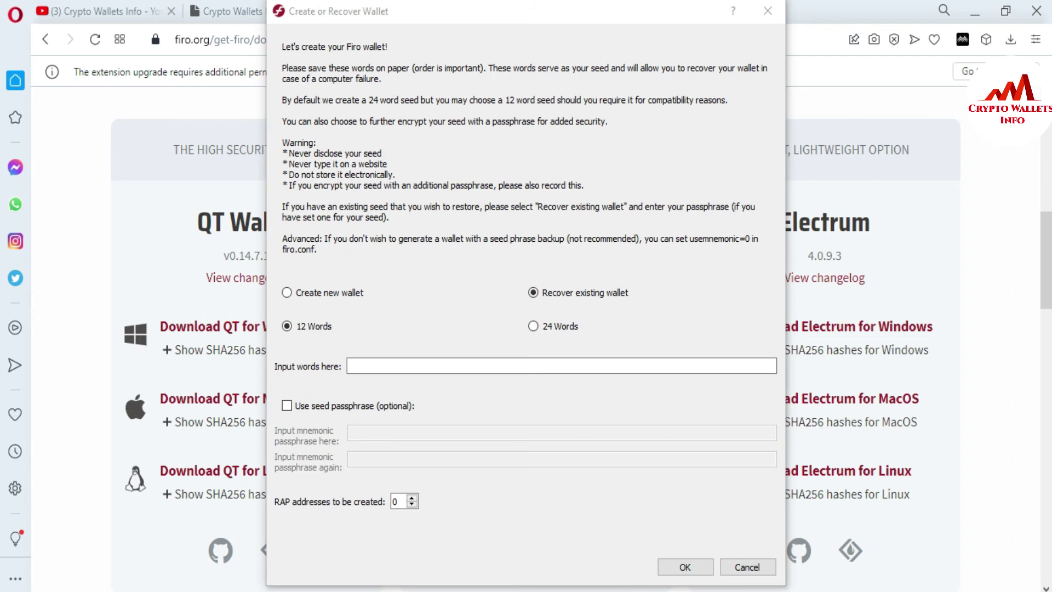
# Step: Copy the twelve seed words from Notepad, paste them into the recovery field, and confirm with OK
pyautogui.hotkey('alt', 'Tab')
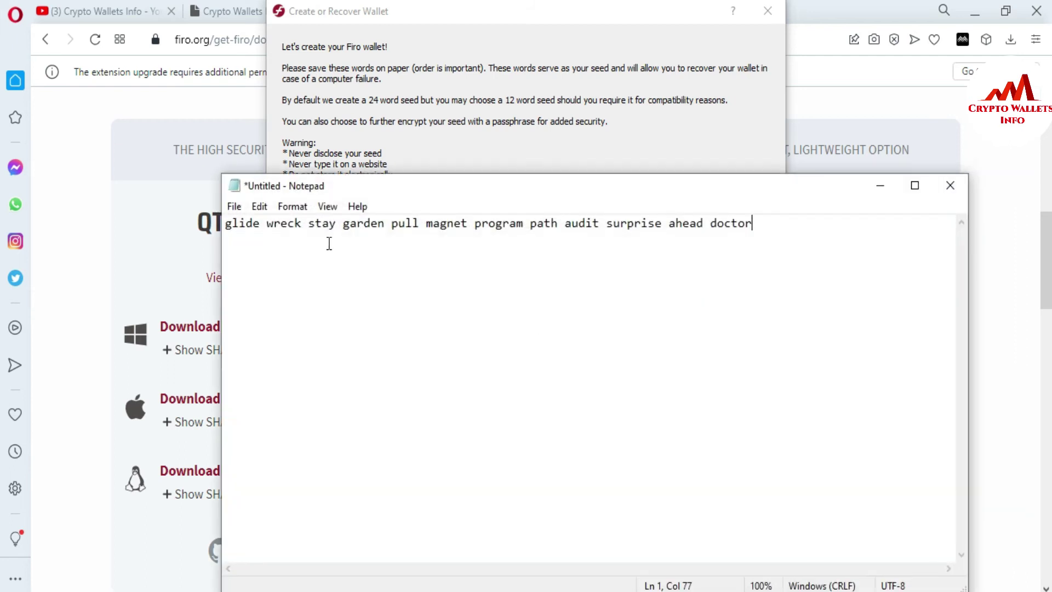
pyautogui.moveTo(756, 223); pyautogui.dragTo(211, 196)
pyautogui.hotkey('ctrl', 'c')
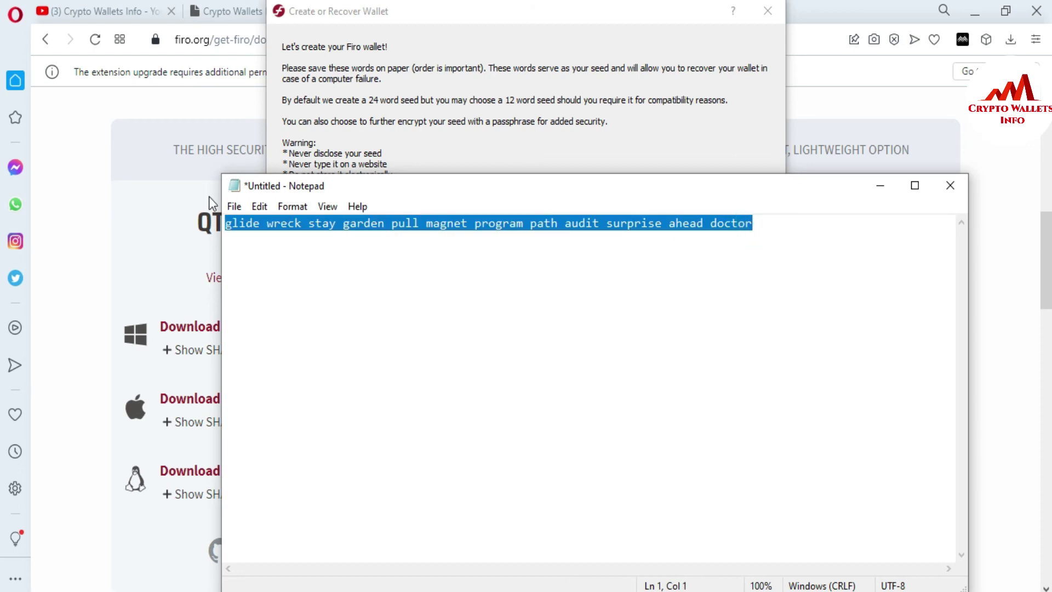
pyautogui.click(878, 185)
pyautogui.click(400, 361)
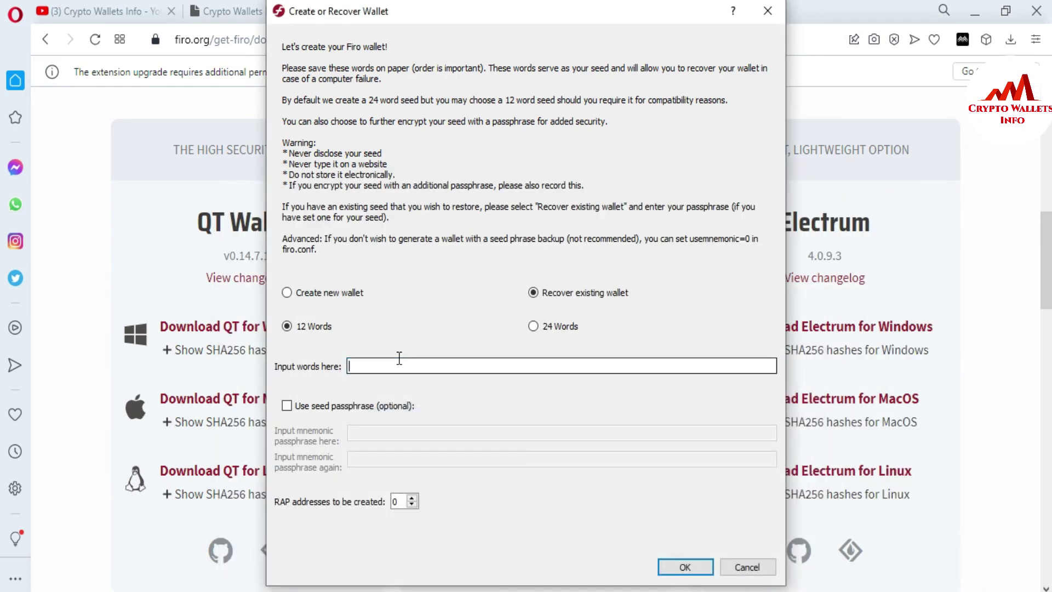
pyautogui.hotkey('ctrl', 'v')
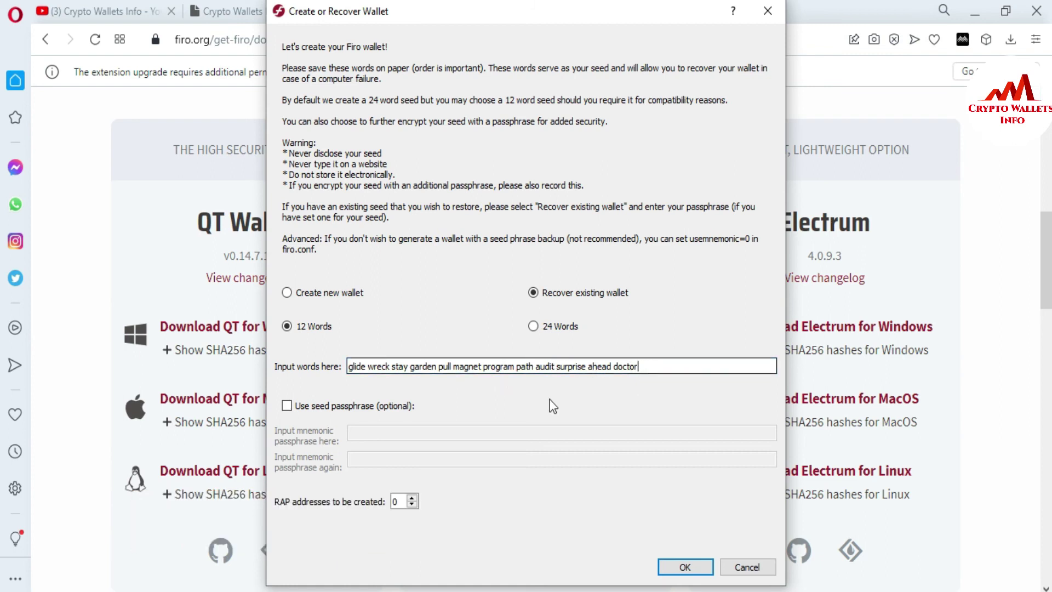
pyautogui.click(684, 567)
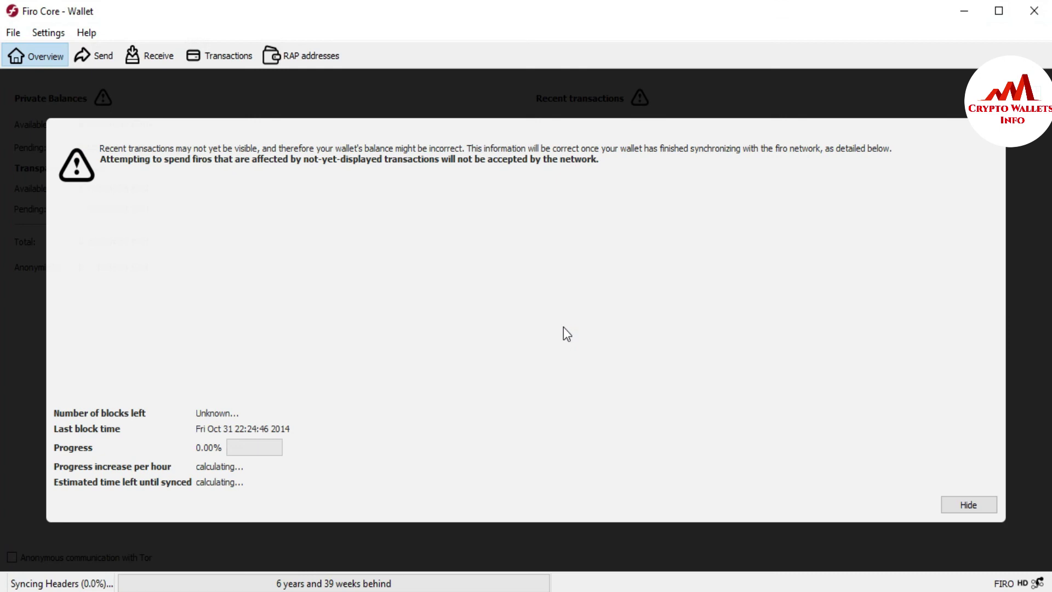
# Step: Hide the synchronization warning to show the Overview balances of 0.00000000 FIRO
pyautogui.click(967, 505)
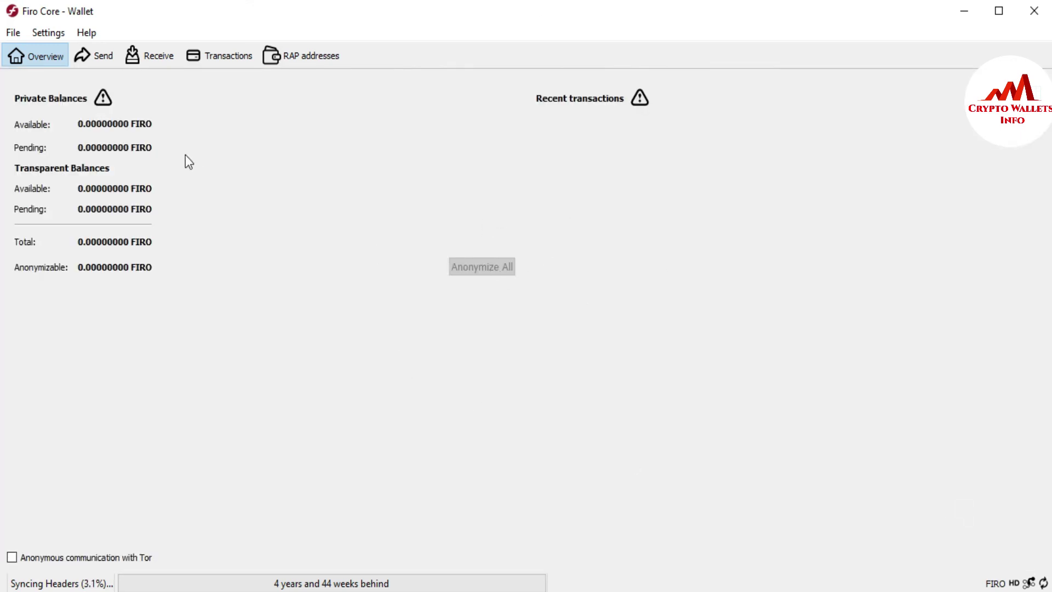
pyautogui.click(99, 60)
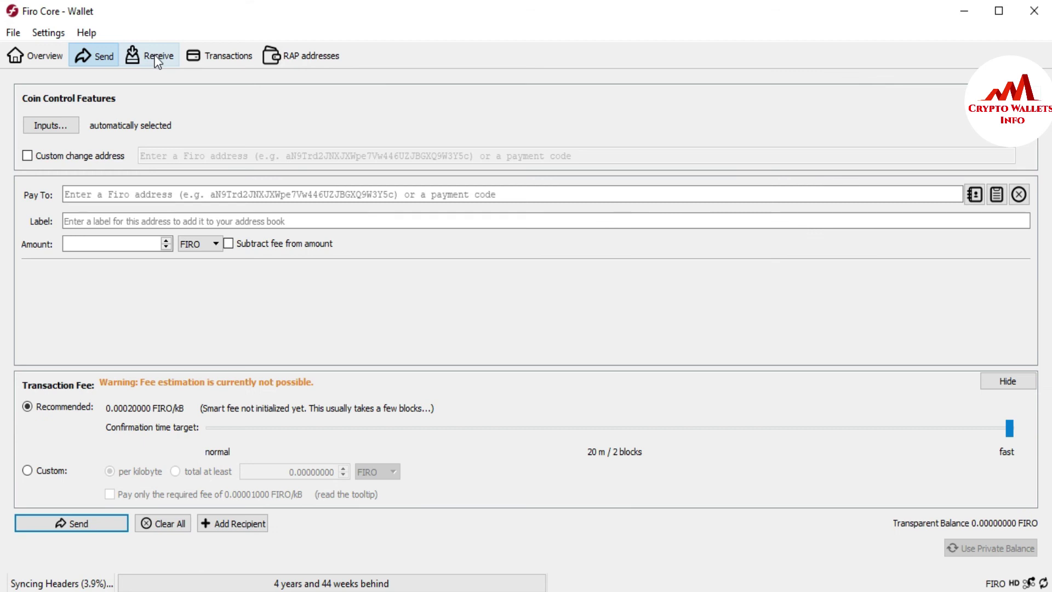
pyautogui.click(158, 61)
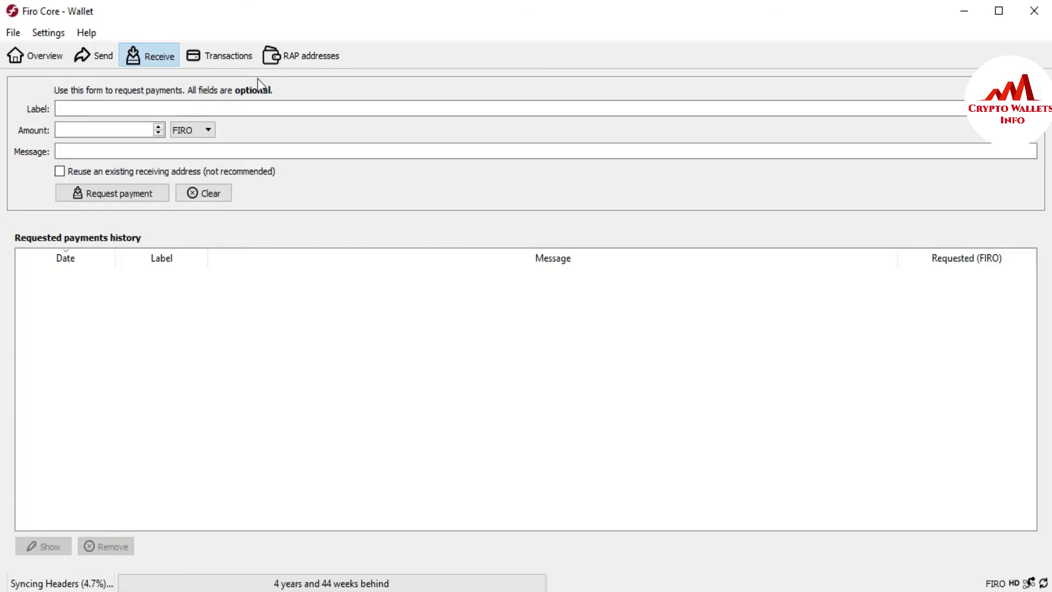
pyautogui.click(38, 61)
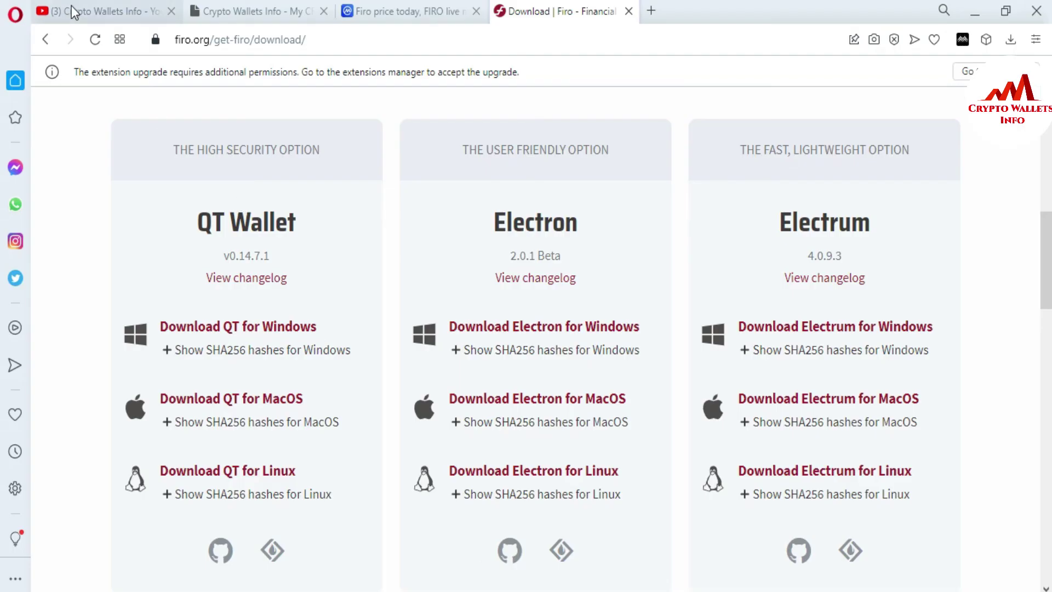
# Step: Switch between the YouTube channel and cryptowalletsinfo.com tabs, ending on cryptowalletsinfo.com
pyautogui.click(74, 12)
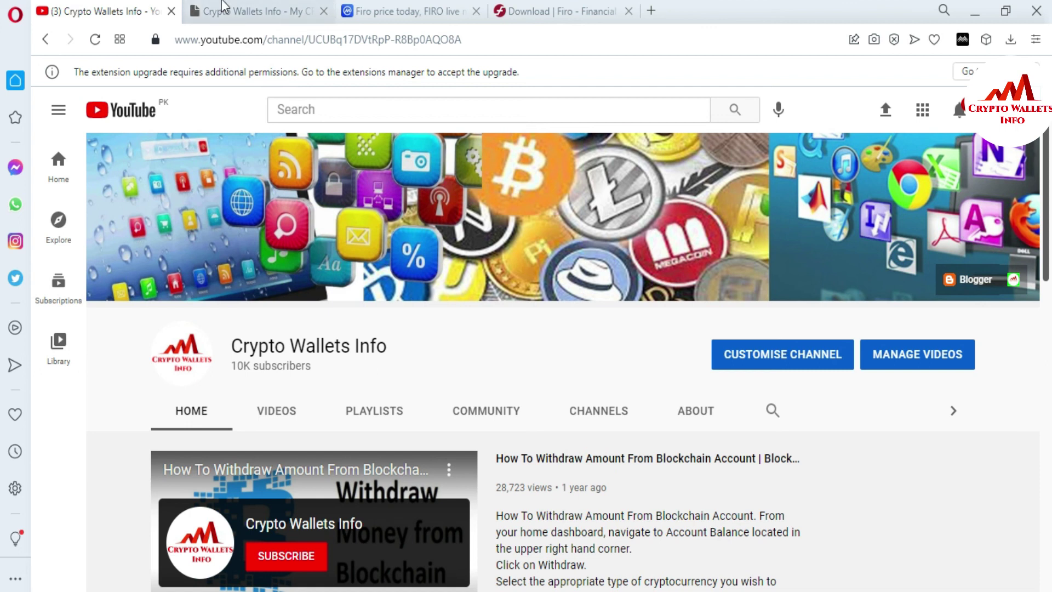
pyautogui.click(239, 13)
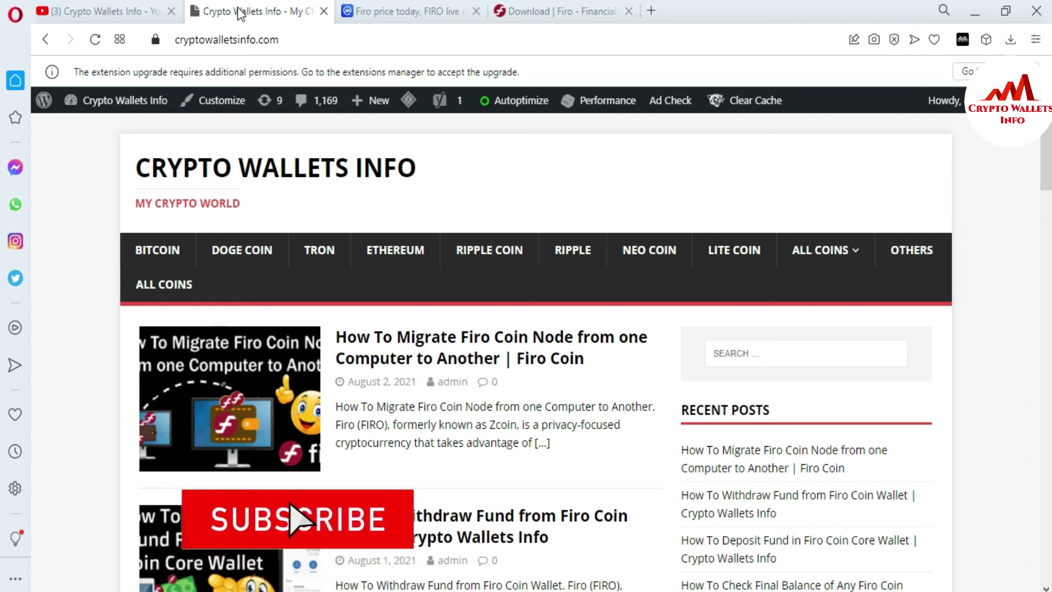
pyautogui.click(137, 7)
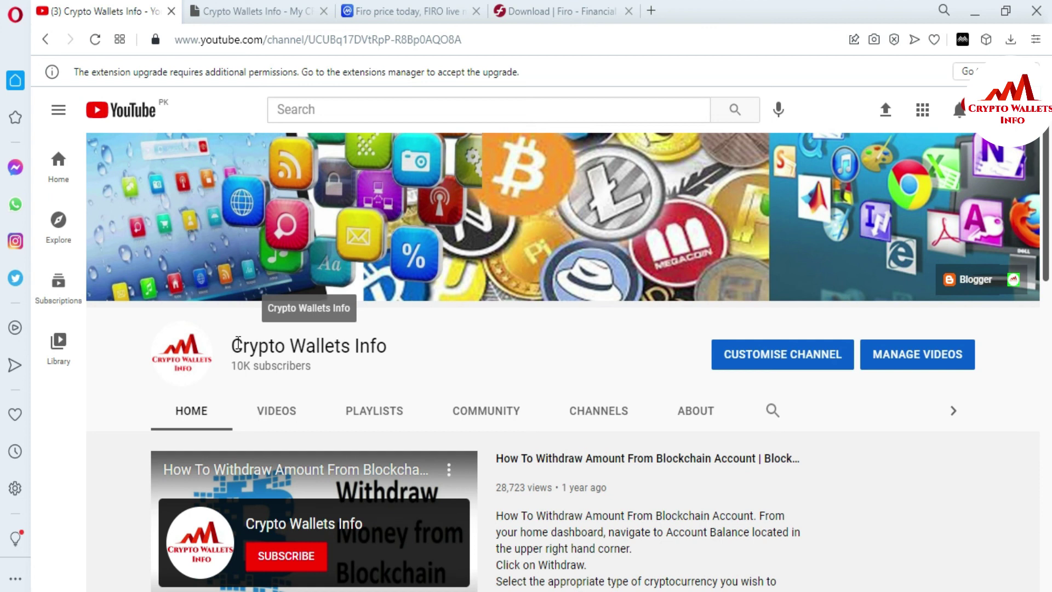
pyautogui.click(235, 10)
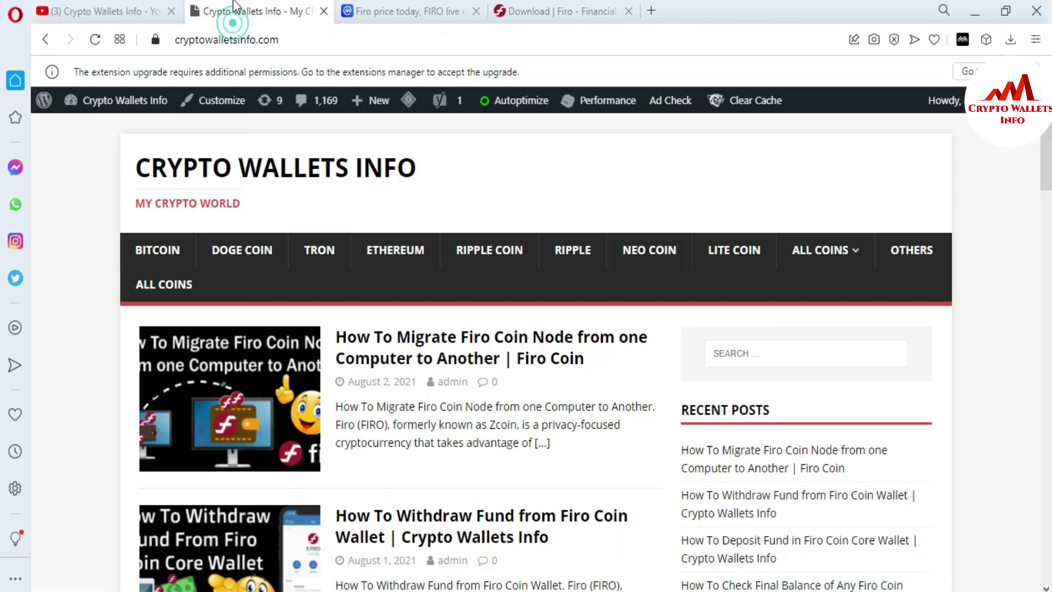